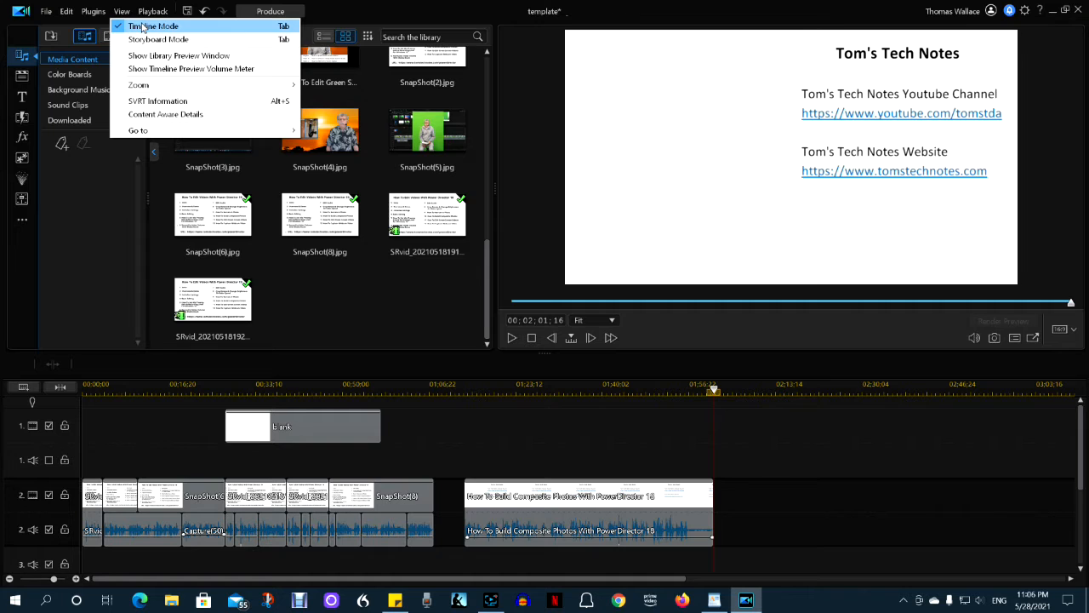
Step: Choose Timeline Mode for the workspace and view the available project aspect ratios
left_click(145, 26)
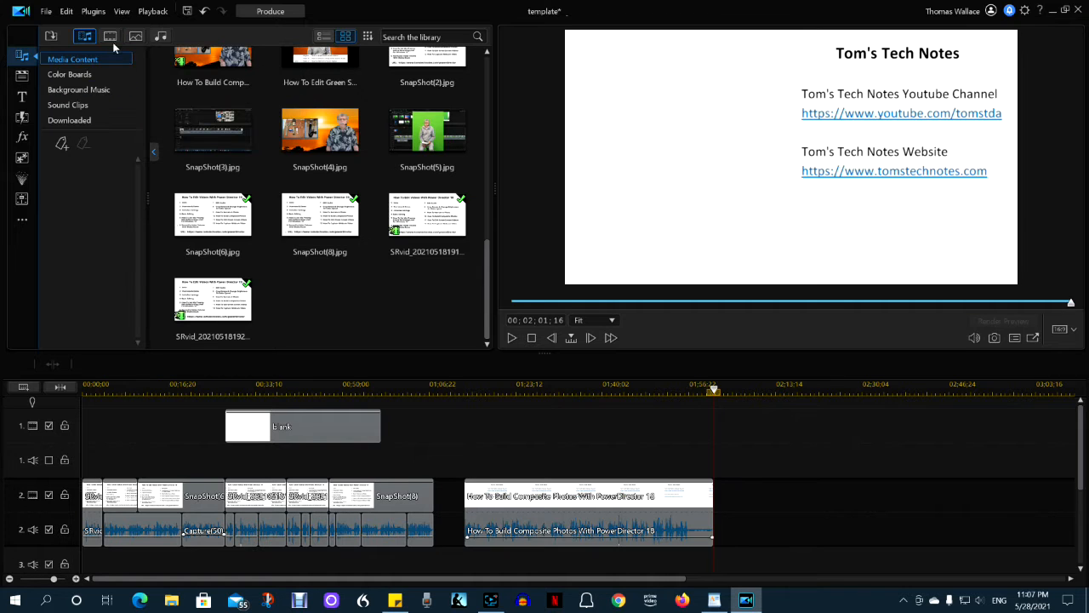
left_click(71, 12)
mouse_move(104, 224)
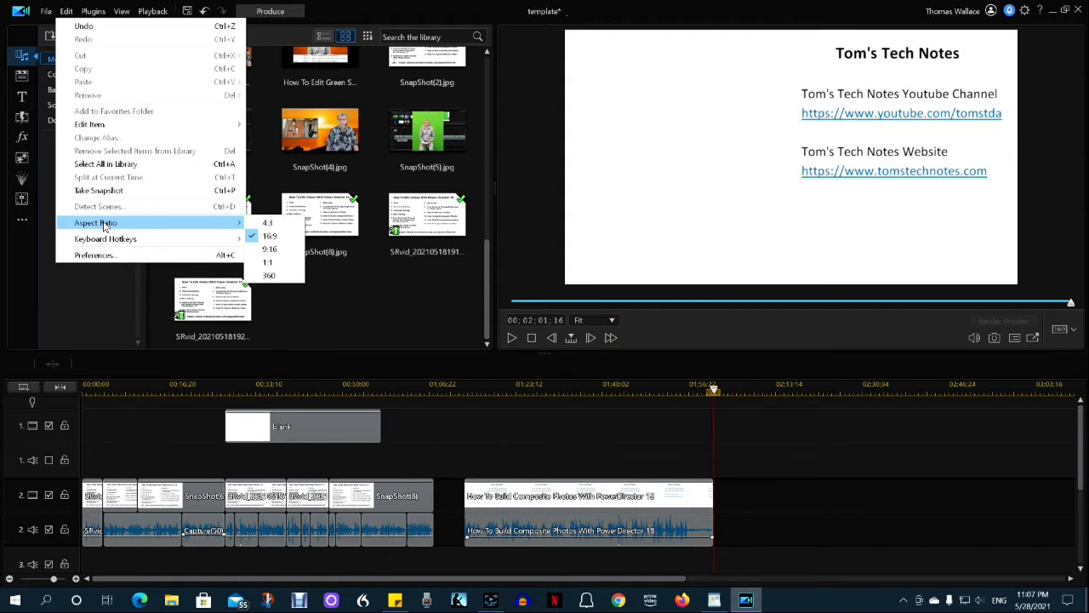
left_click(103, 226)
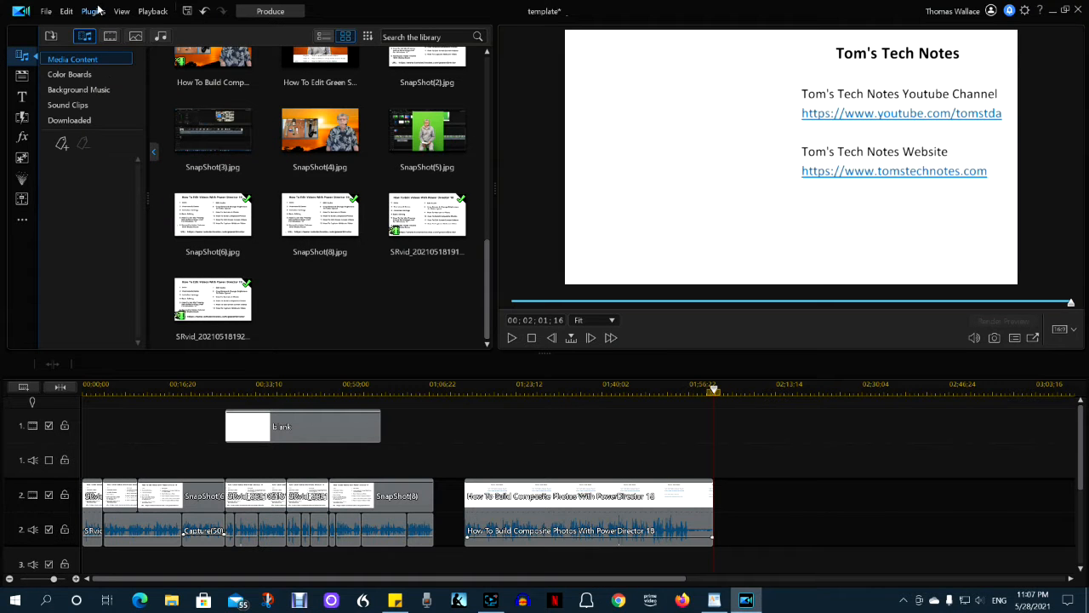
Step: Open the program preferences and set the maximum undo levels to 10
left_click(67, 12)
left_click(94, 255)
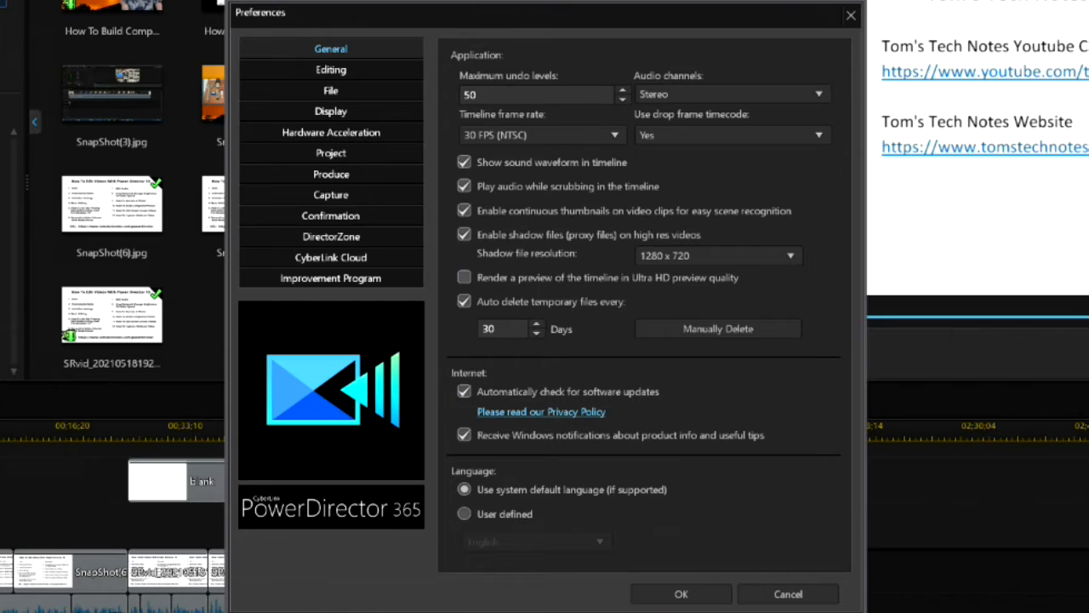
left_click(623, 100)
left_click(622, 100)
left_click(623, 100)
left_click(623, 100)
left_click(623, 101)
left_click(623, 100)
left_click(623, 100)
left_click(623, 100)
left_click(623, 101)
left_click(623, 100)
left_click(623, 100)
left_click(623, 101)
left_click(622, 100)
left_click(623, 100)
left_click(623, 101)
left_click(623, 101)
left_click(622, 100)
left_click(623, 100)
left_click(623, 100)
left_click(623, 100)
left_click(623, 100)
left_click(623, 101)
left_click(622, 101)
left_click(623, 101)
left_click(623, 100)
left_click(623, 100)
left_click(622, 100)
left_click(623, 100)
left_click(623, 101)
left_click(622, 100)
left_click(622, 100)
left_click(623, 101)
left_click(623, 100)
left_click(623, 101)
left_click(622, 100)
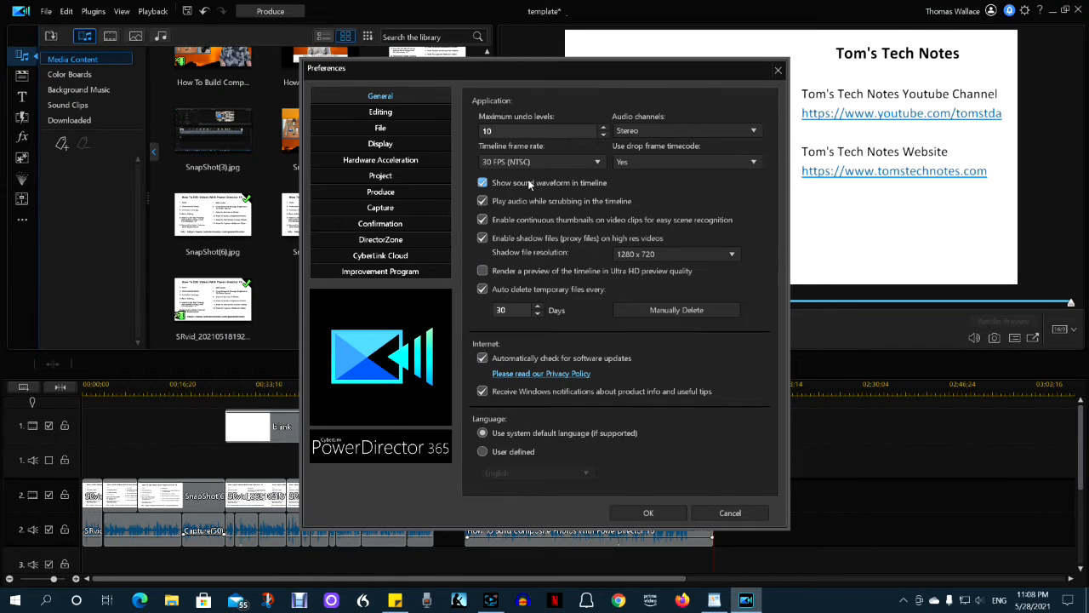
Step: Move the Preferences dialog clear of the media library, and review the Editing preferences including the keyboard hotkey customization
left_click_drag(527, 67, 739, 48)
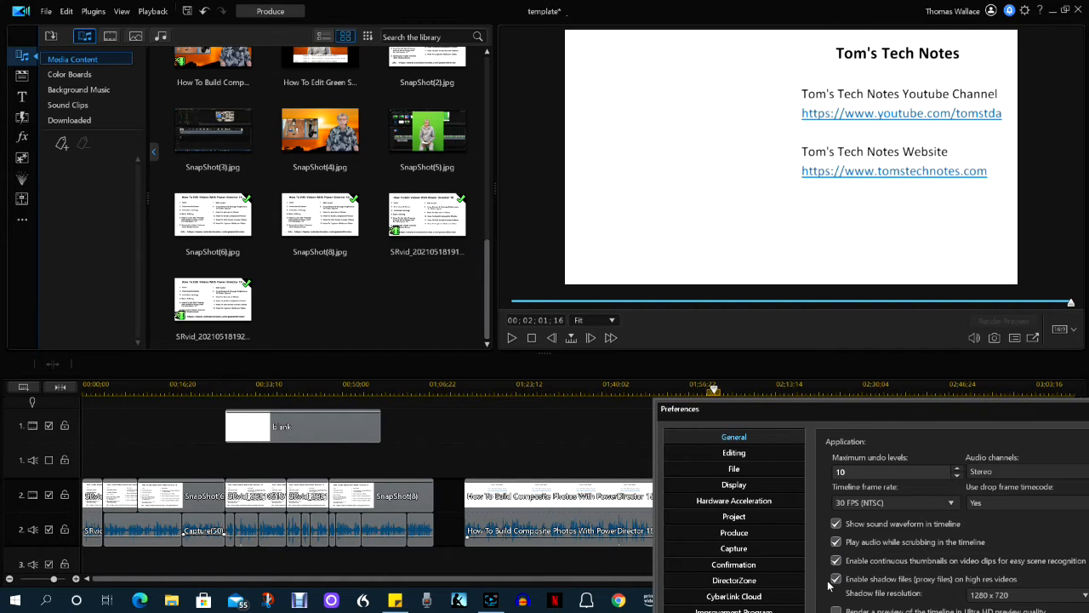
left_click_drag(873, 407, 785, 165)
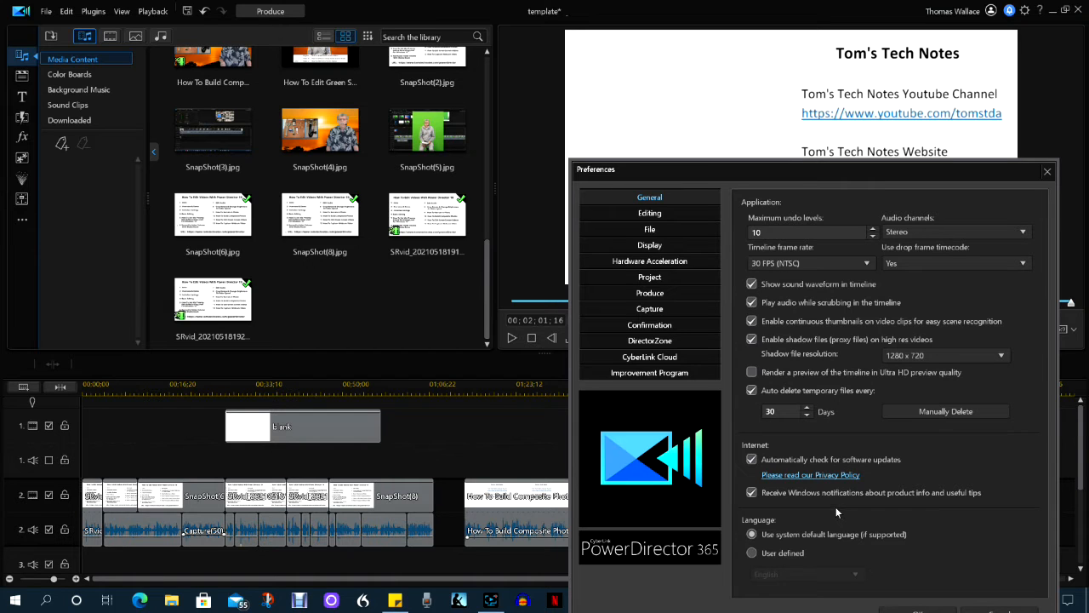
left_click(646, 213)
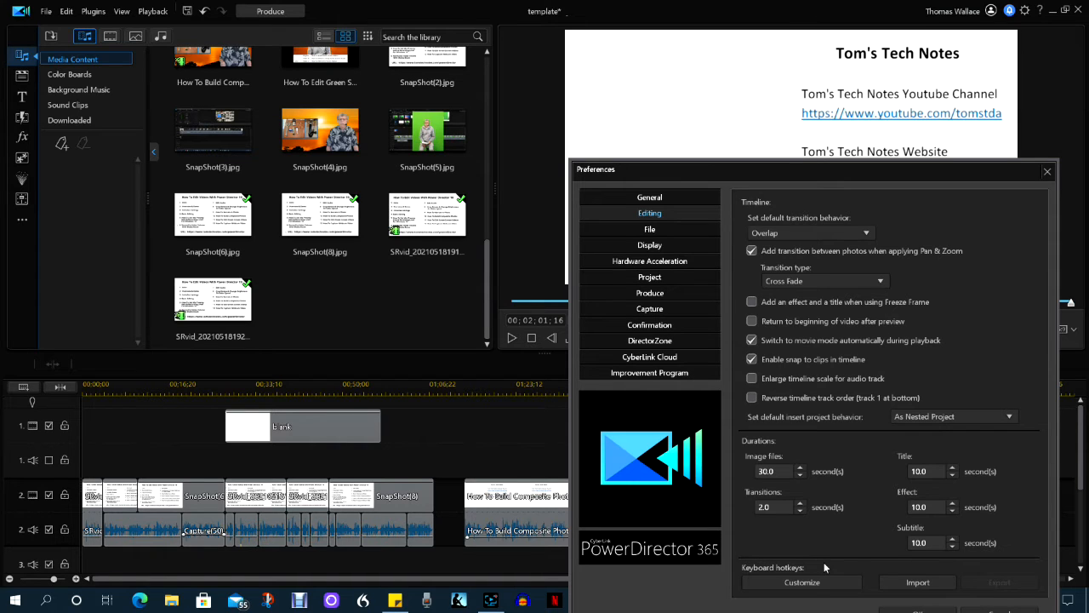
left_click(812, 583)
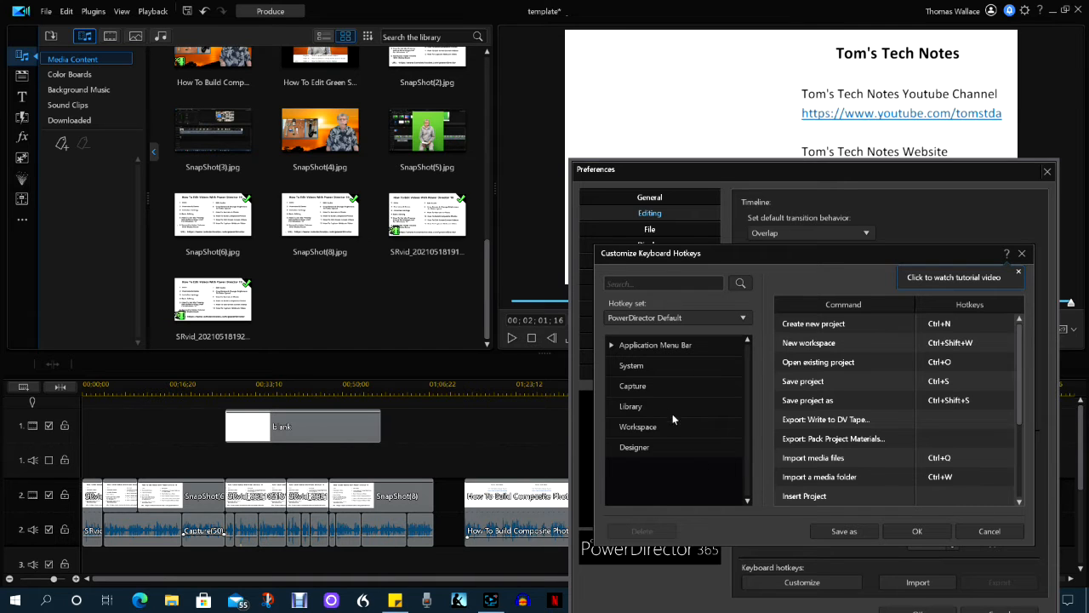
left_click(917, 531)
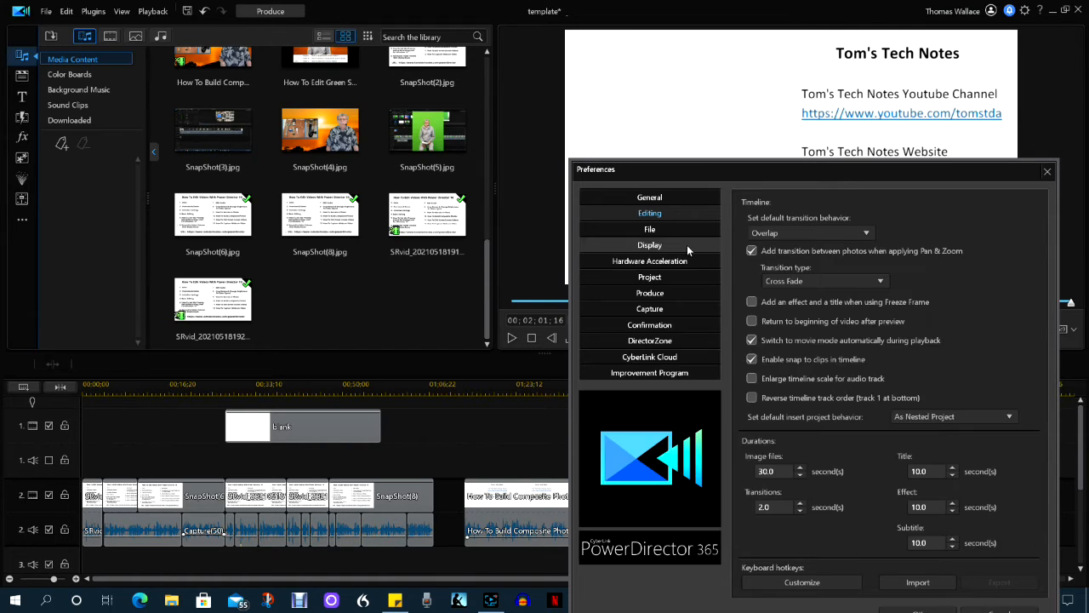
Step: Review the File preferences with the snapshot destination options, and the Media Cache preferences
left_click(648, 230)
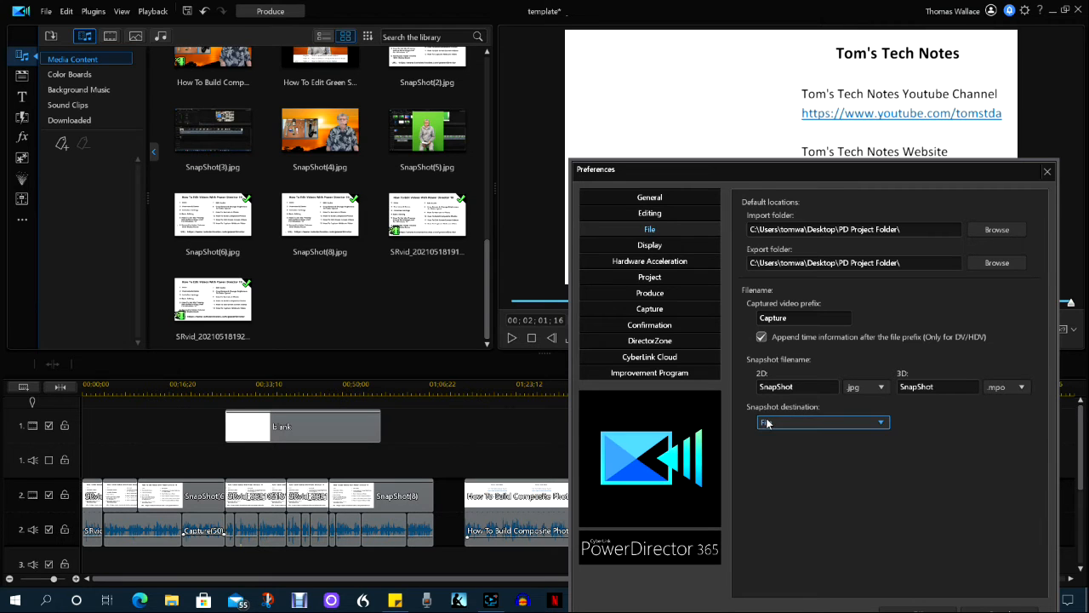
left_click(882, 423)
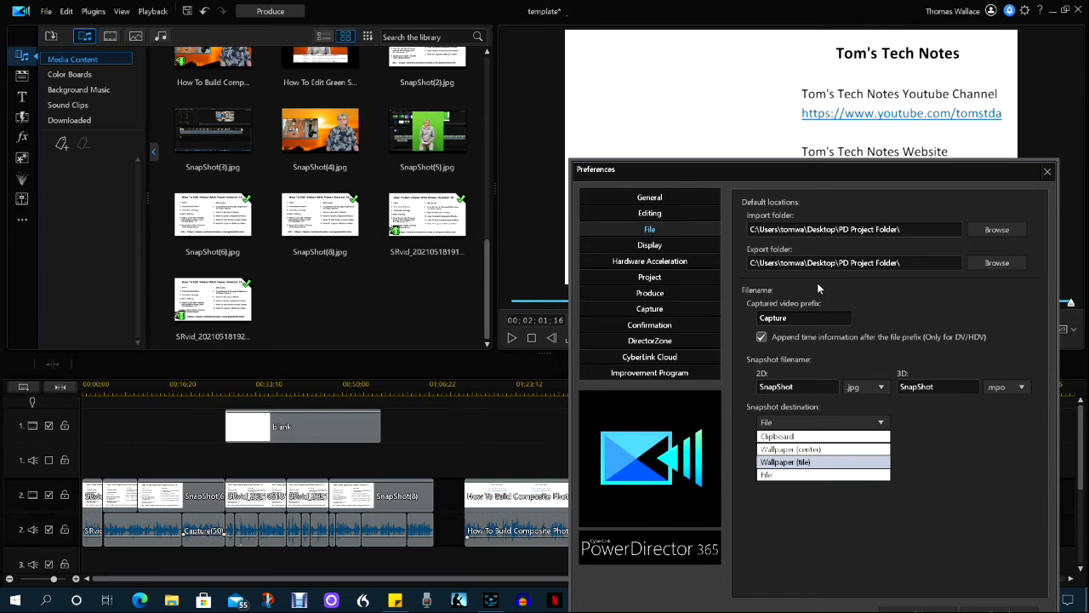
left_click(988, 445)
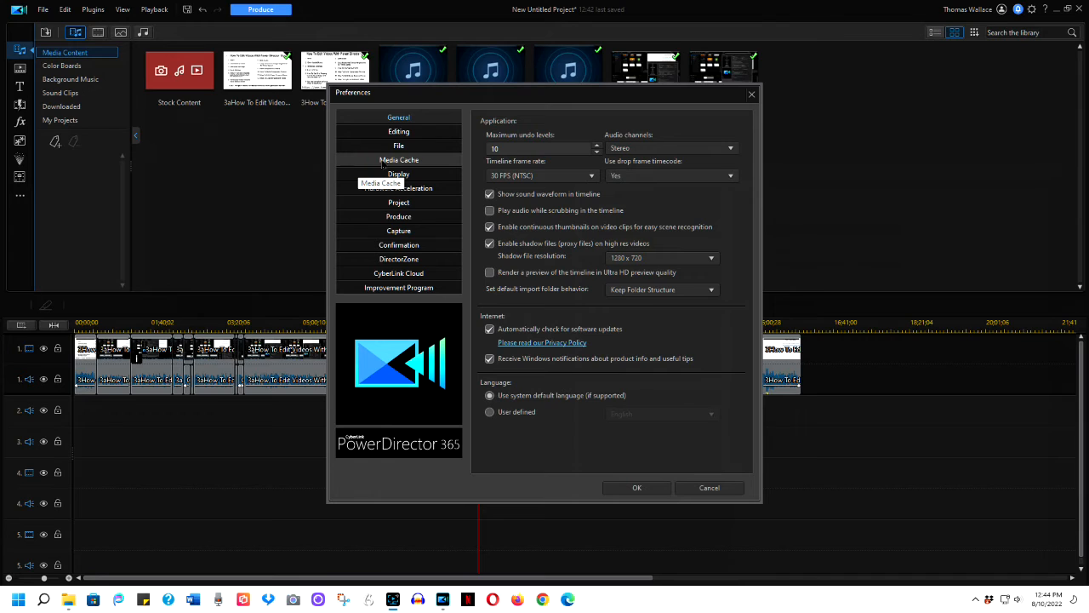
left_click(383, 164)
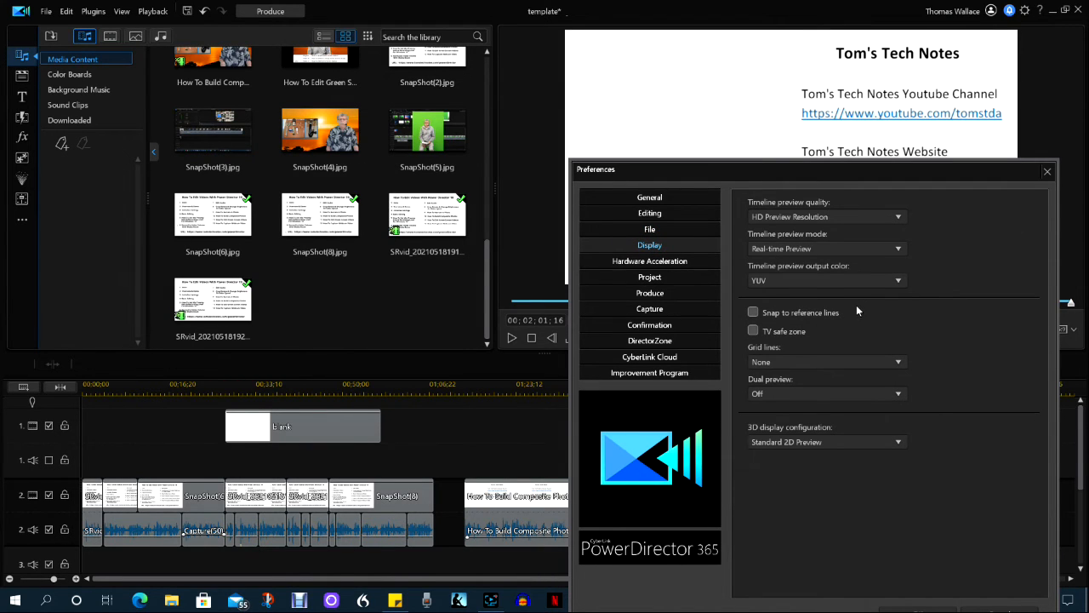
Step: Try the Snap to reference lines option in the Display preferences
left_click(800, 314)
left_click(799, 313)
Step: Review the Hardware Acceleration and Project preferences
left_click(648, 261)
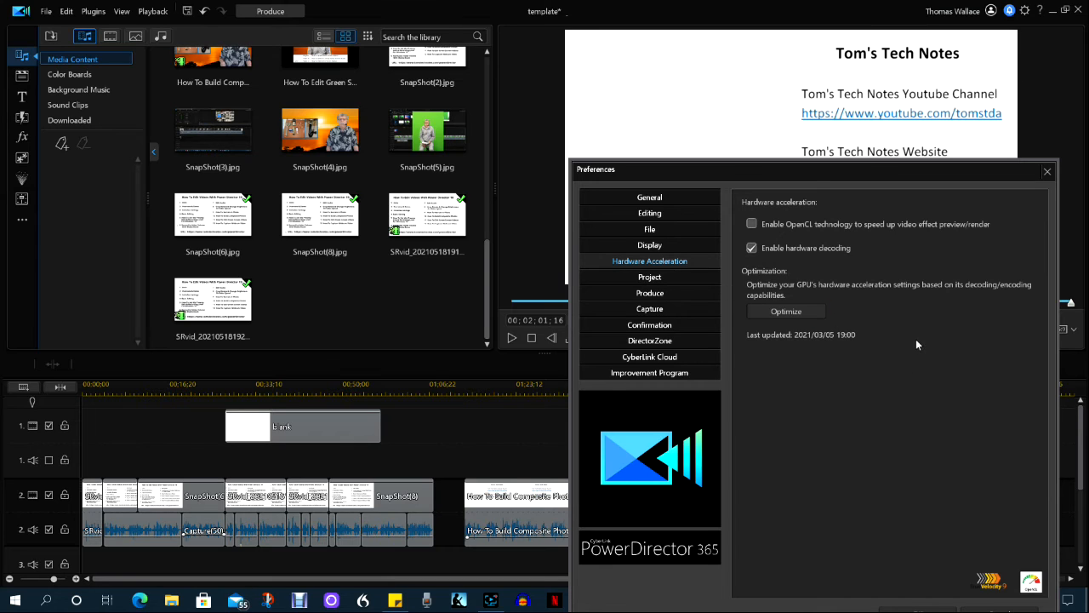
left_click(649, 277)
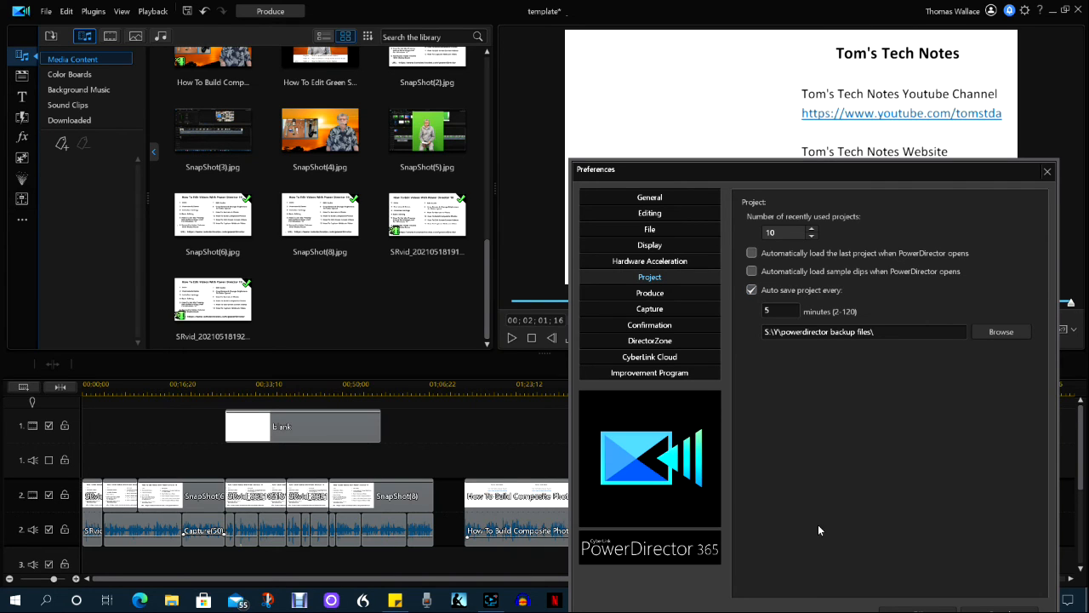
Step: Turn on importing the produced file into the Media Room after producing, and view the Capture preferences
left_click(653, 293)
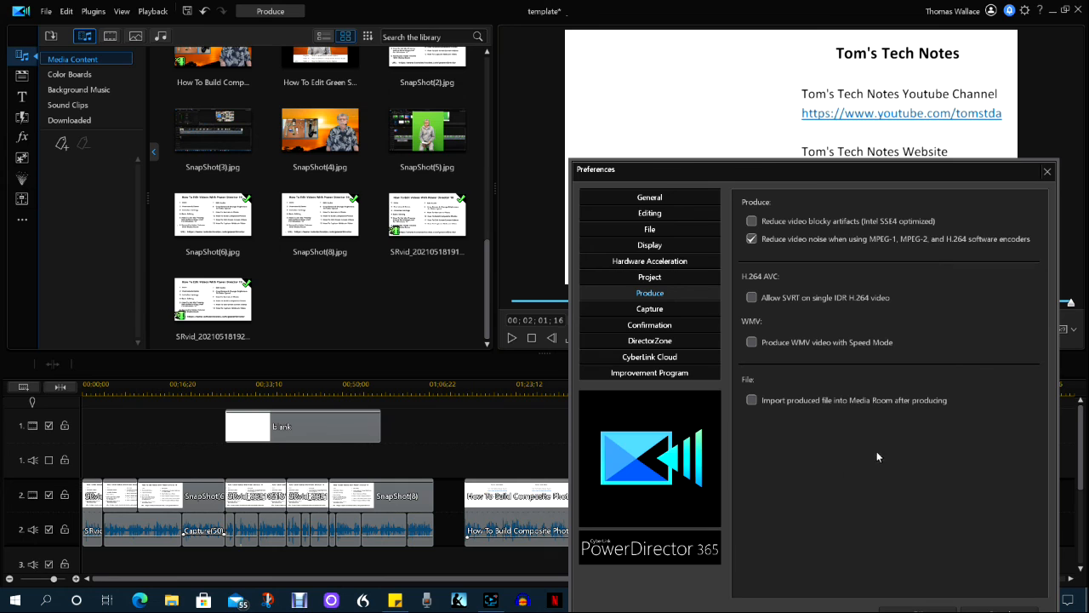
left_click(751, 400)
left_click(650, 309)
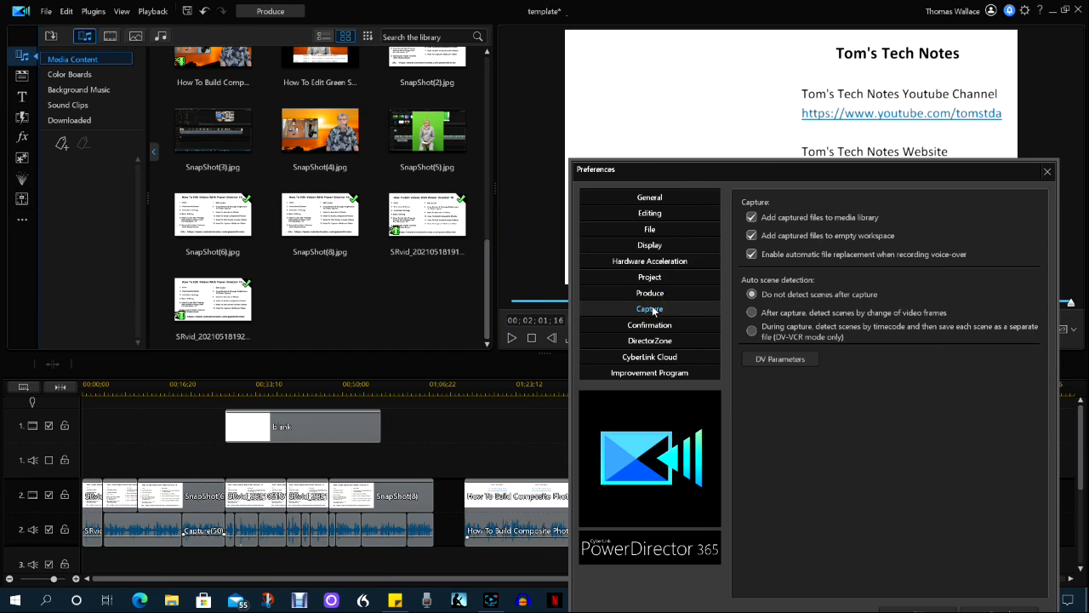